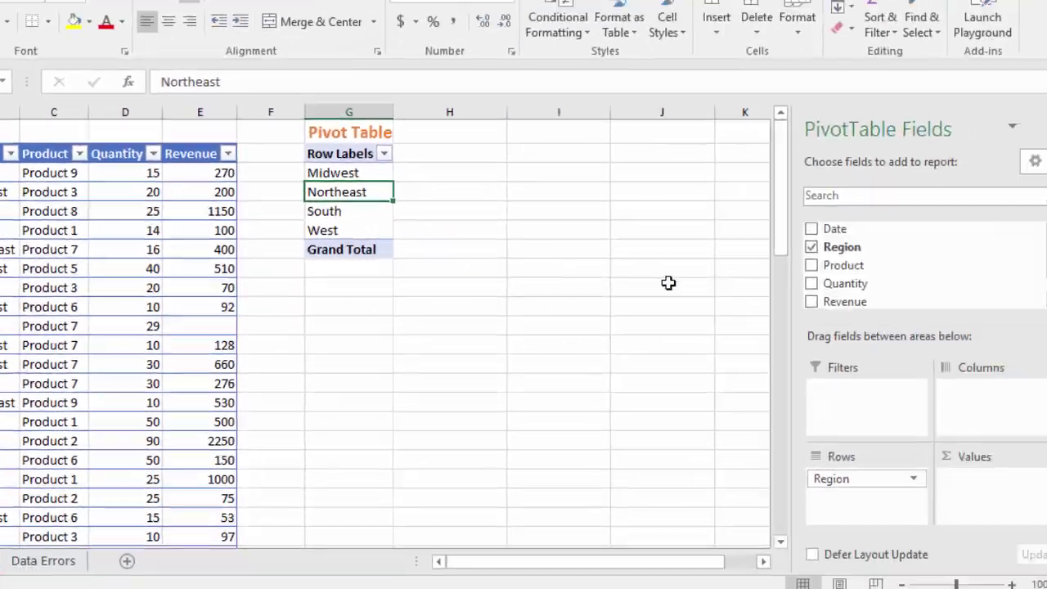
Add Product to the pivot values as Count of Product per region, totalling 65
drag(818, 265, 957, 478)
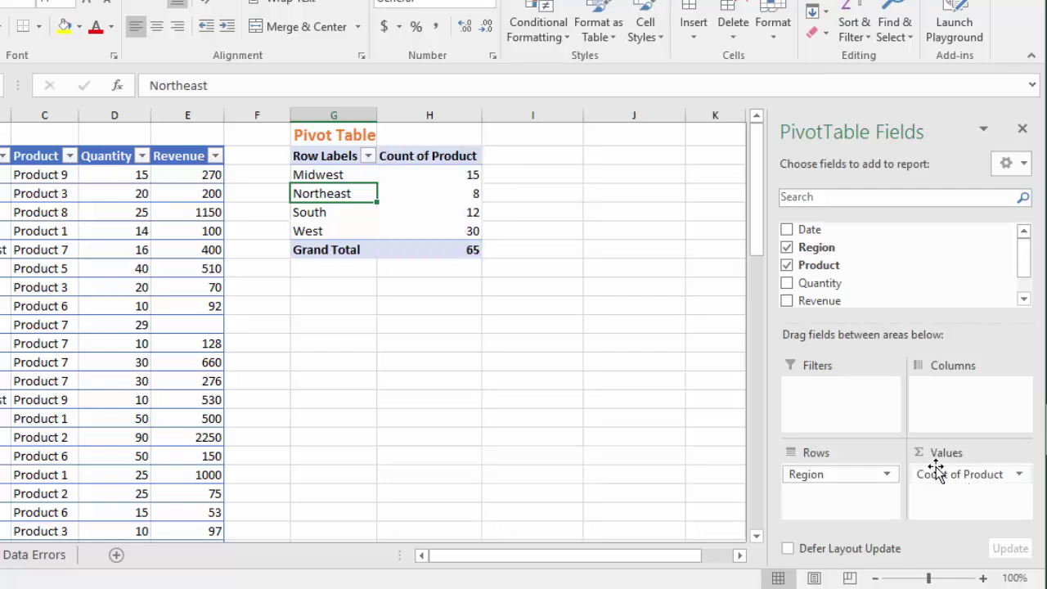
mouse_move(392, 173)
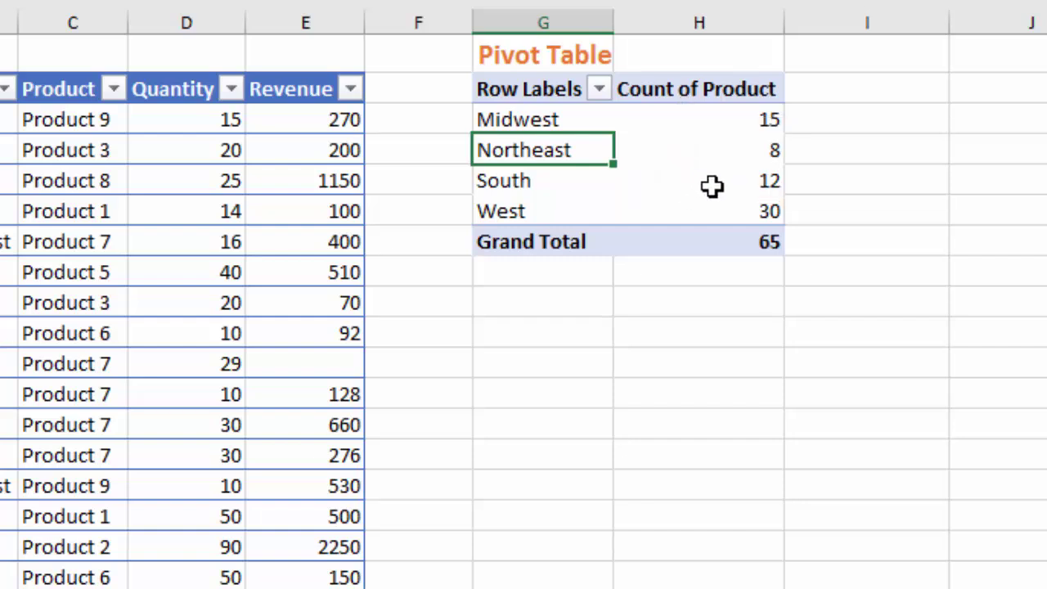
mouse_move(727, 114)
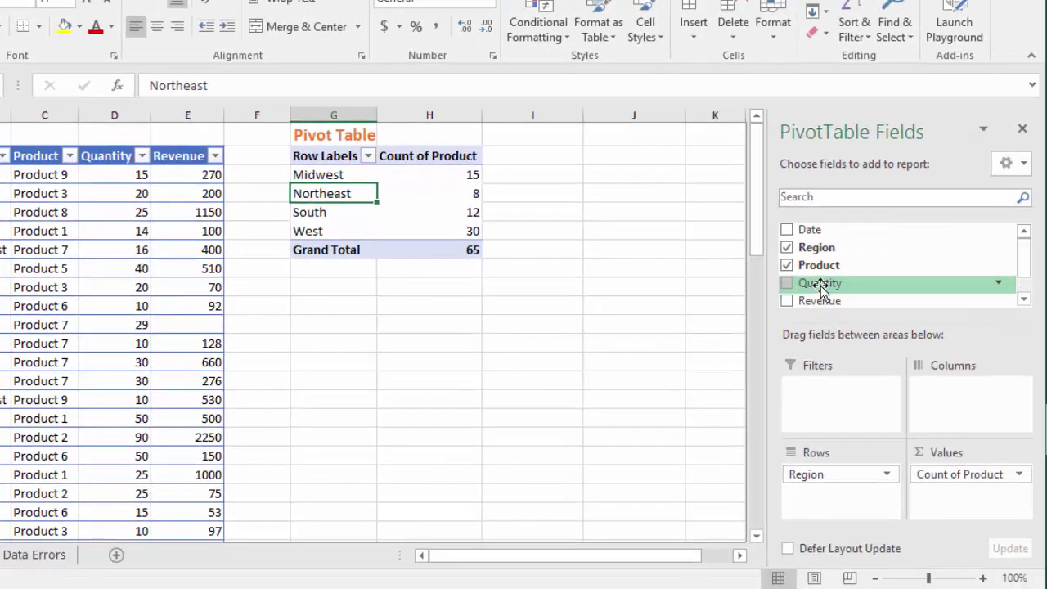
Add Quantity and Revenue to the pivot values, giving Sum of Quantity (3231) and Count of Revenue (61)
drag(821, 288, 960, 500)
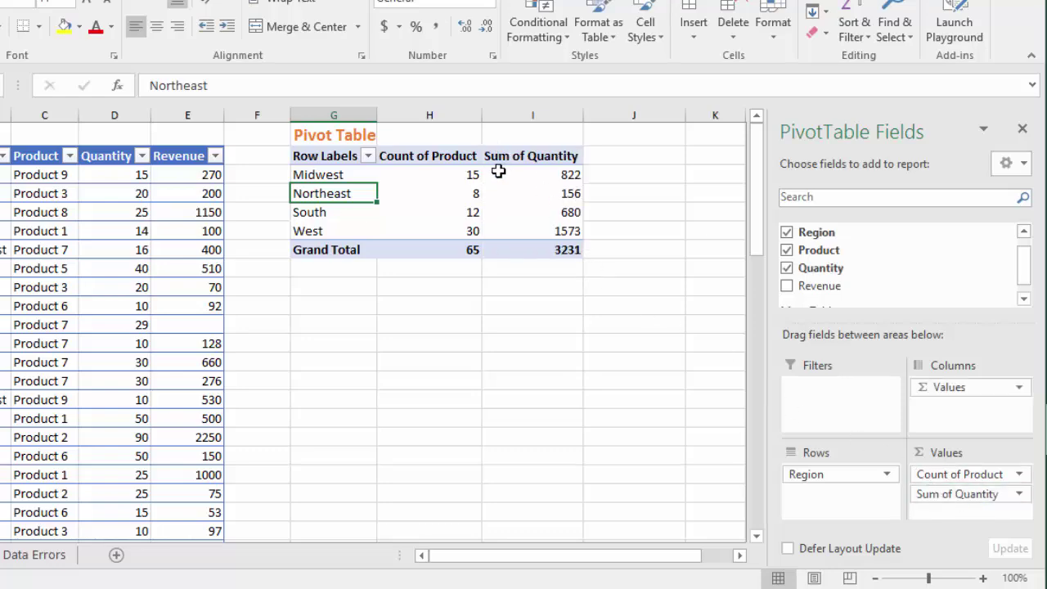
mouse_move(553, 173)
drag(805, 290, 945, 519)
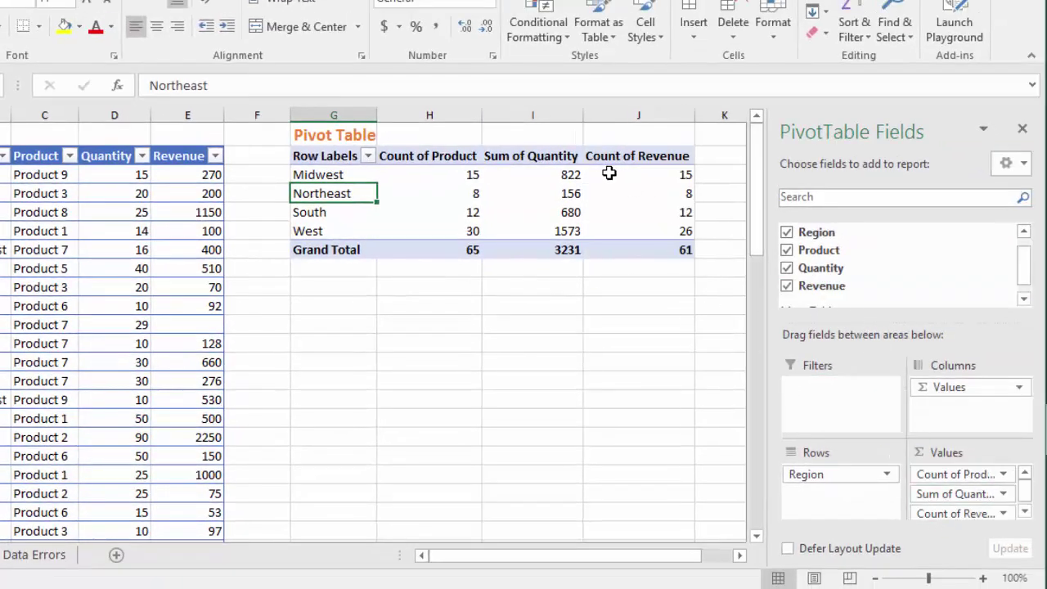
mouse_move(613, 176)
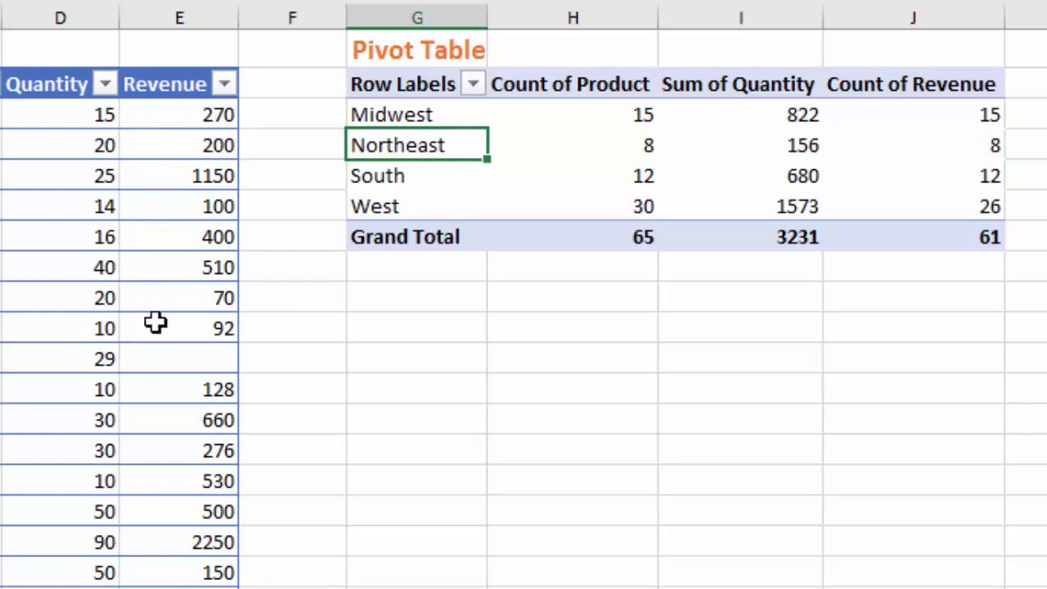
click(175, 360)
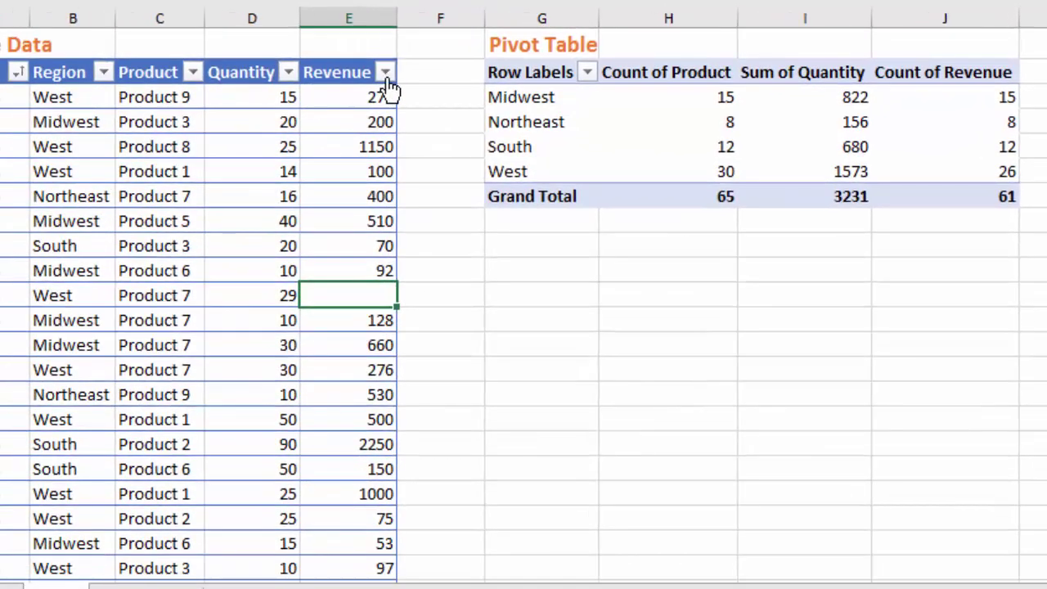
click(235, 83)
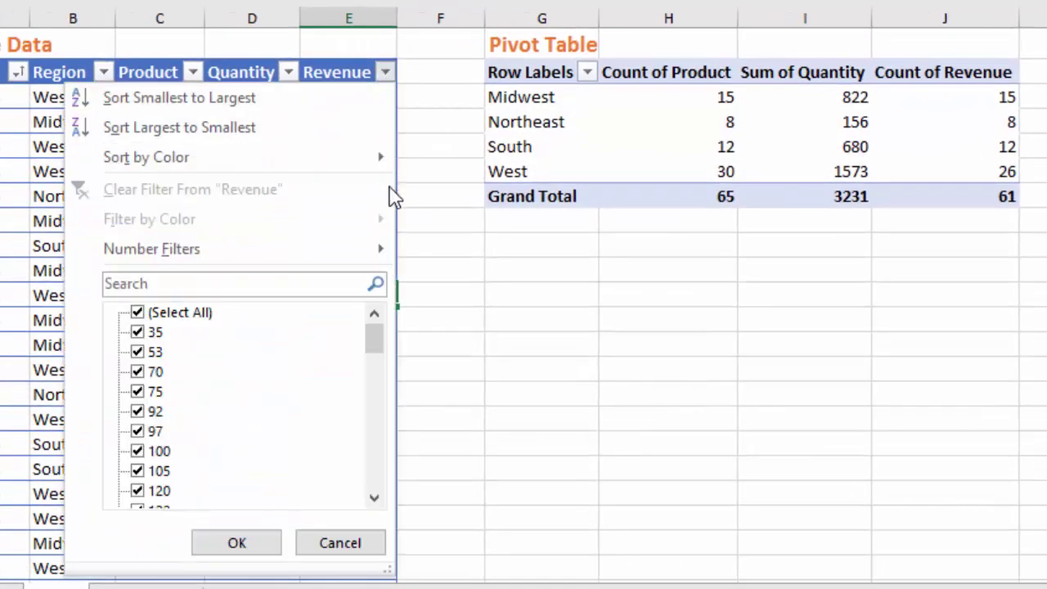
drag(376, 348, 385, 493)
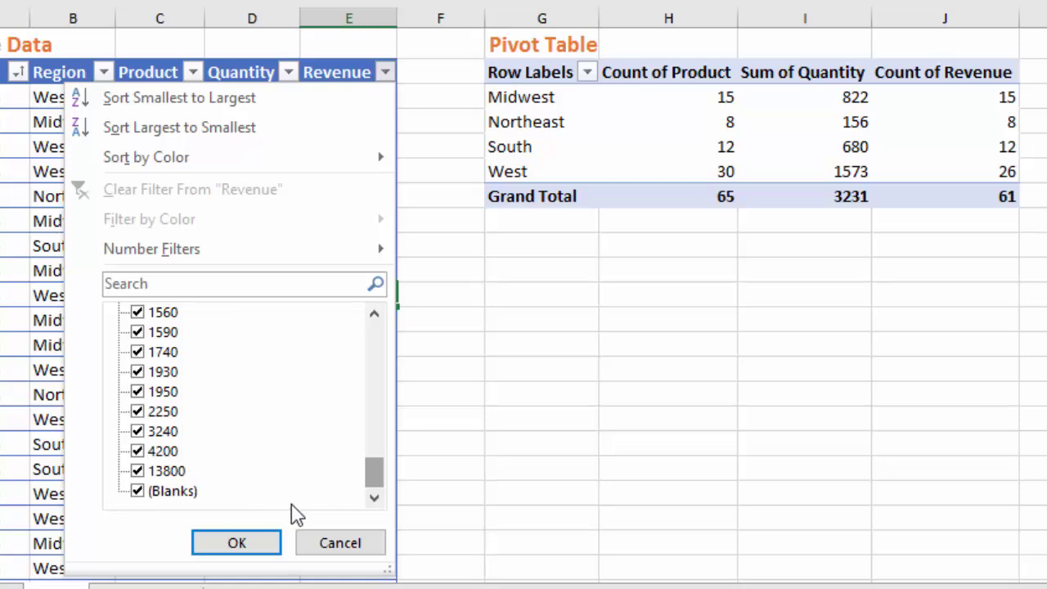
click(342, 544)
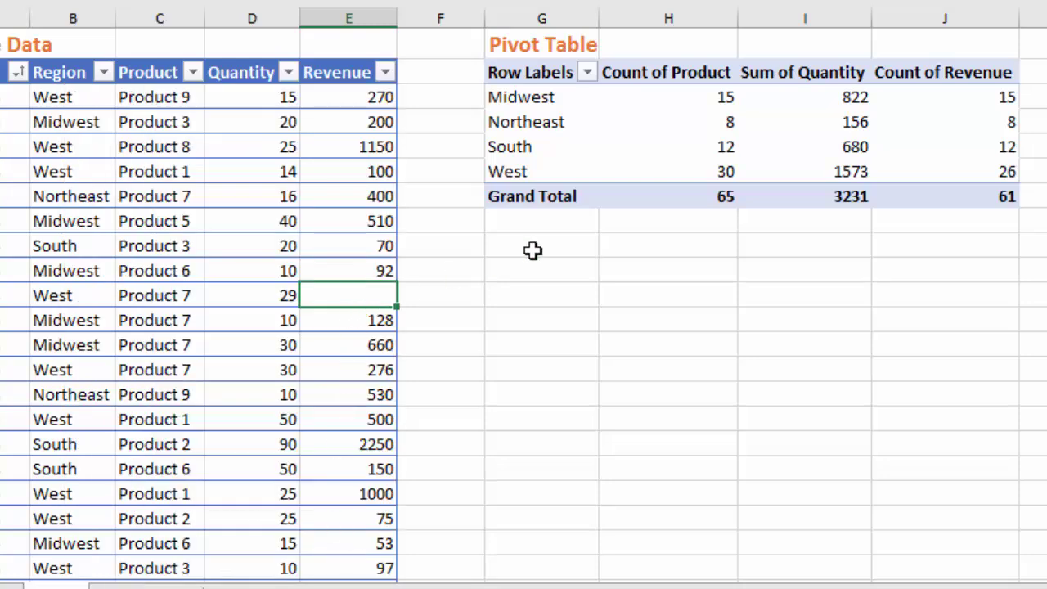
mouse_move(900, 91)
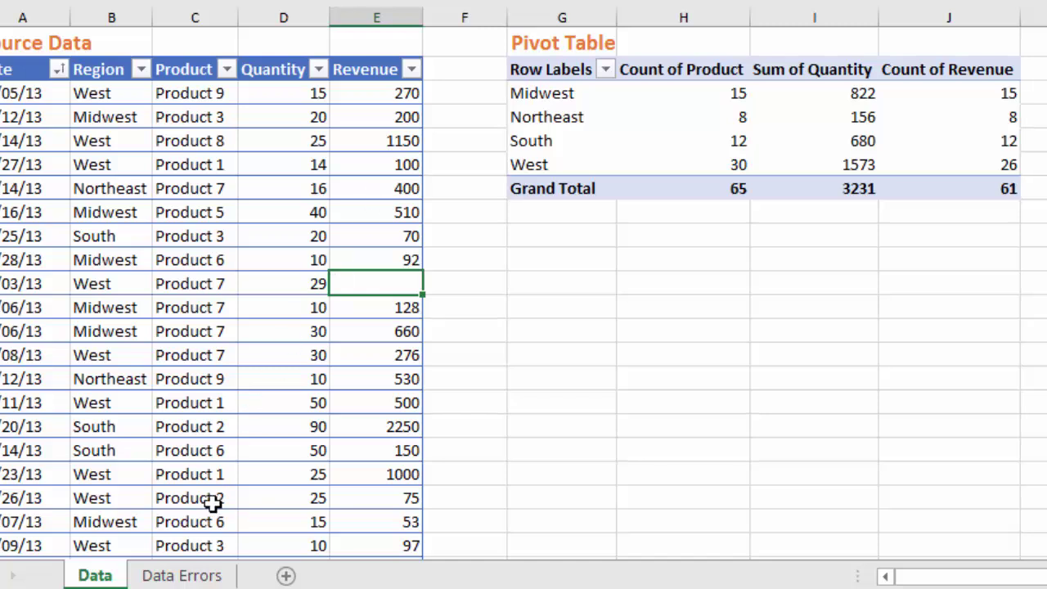
click(187, 576)
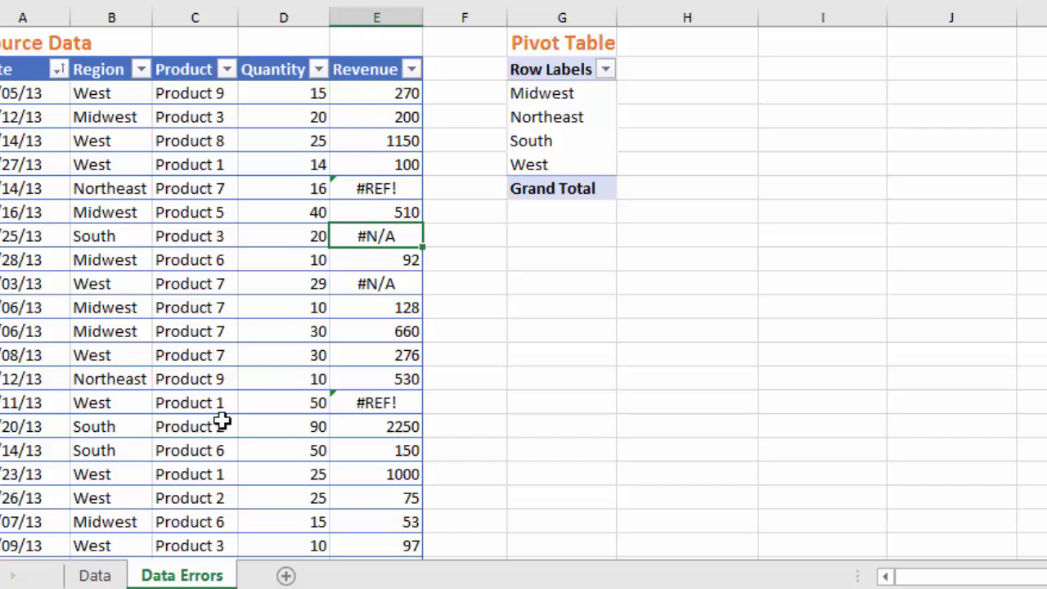
click(100, 575)
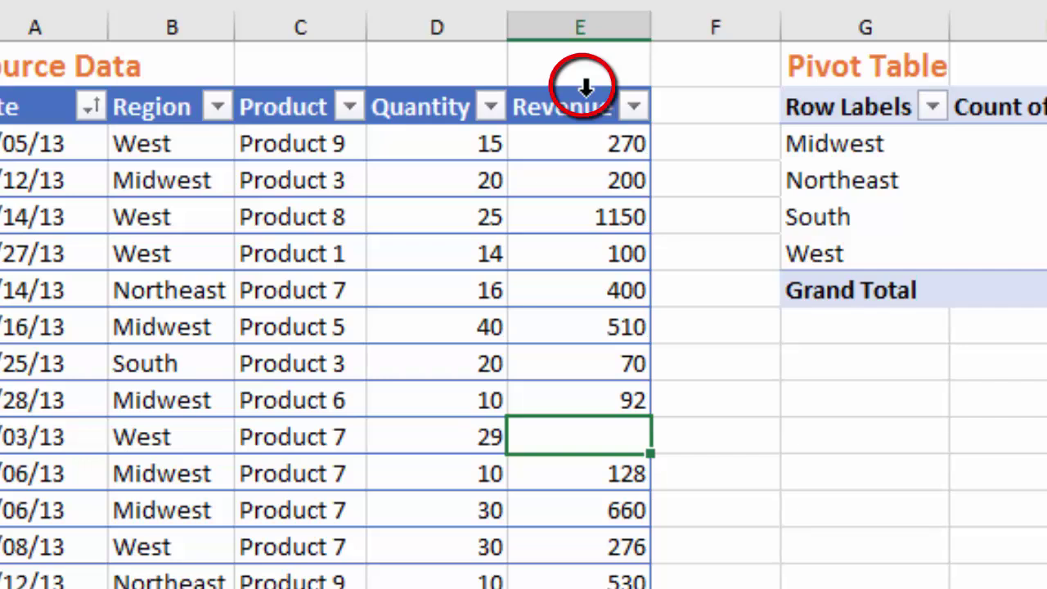
Replace all blank cells in the Revenue column with 0, filling 4 cells
click(586, 87)
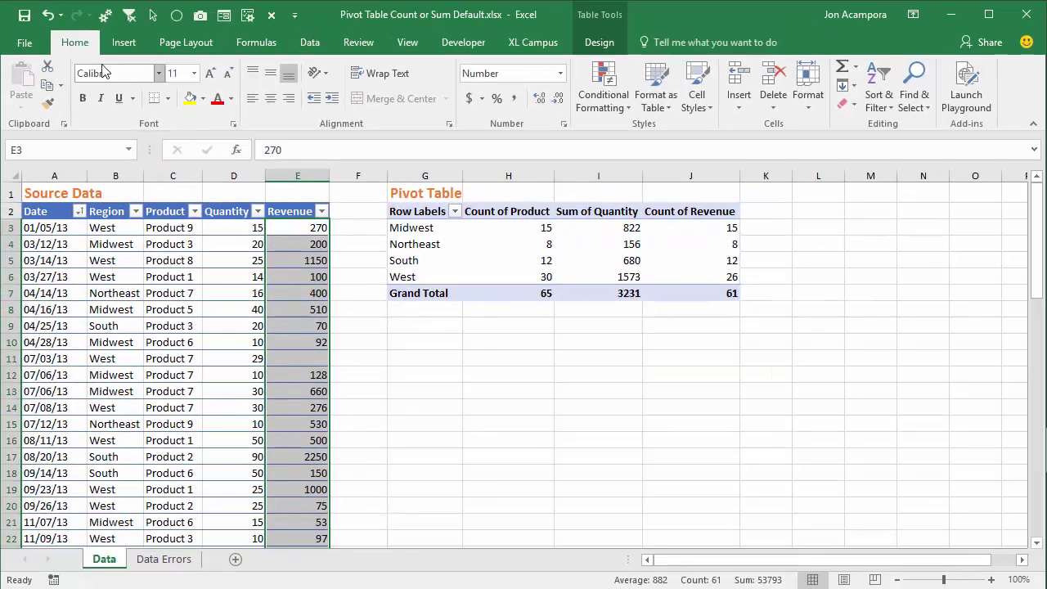
click(914, 92)
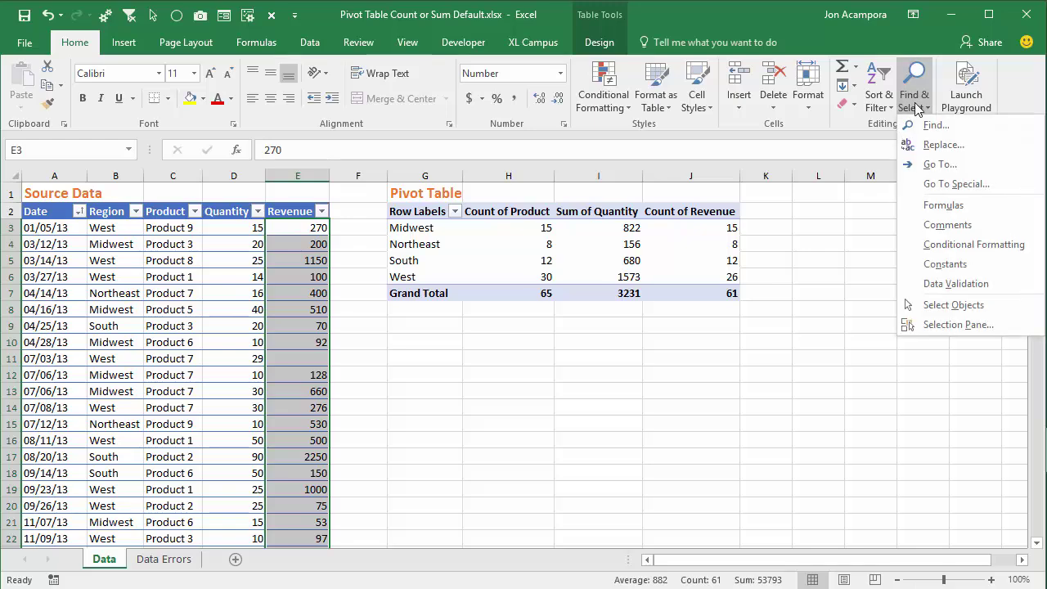
click(930, 147)
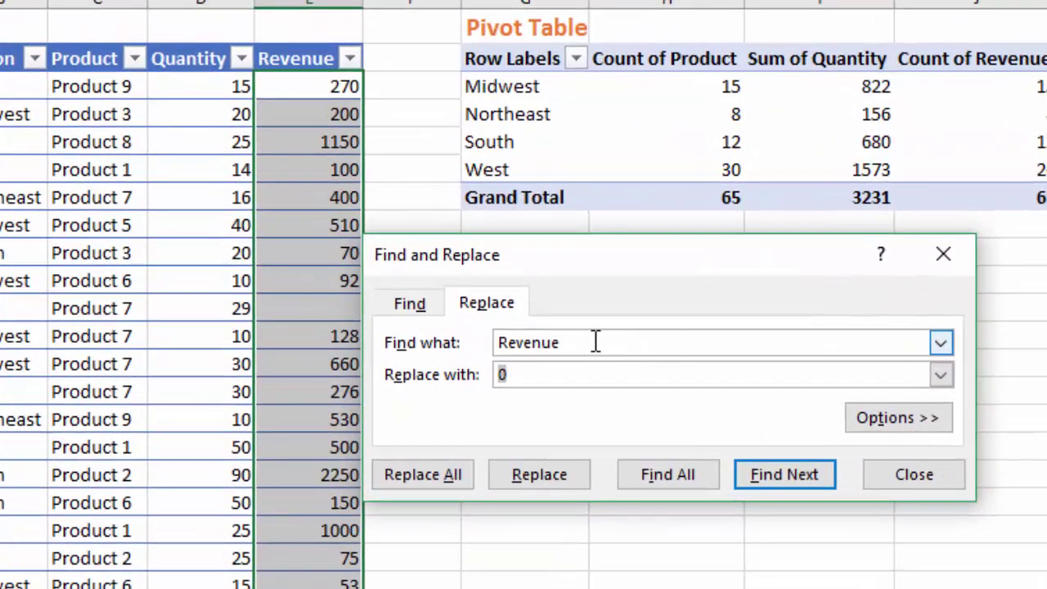
drag(595, 342, 497, 344)
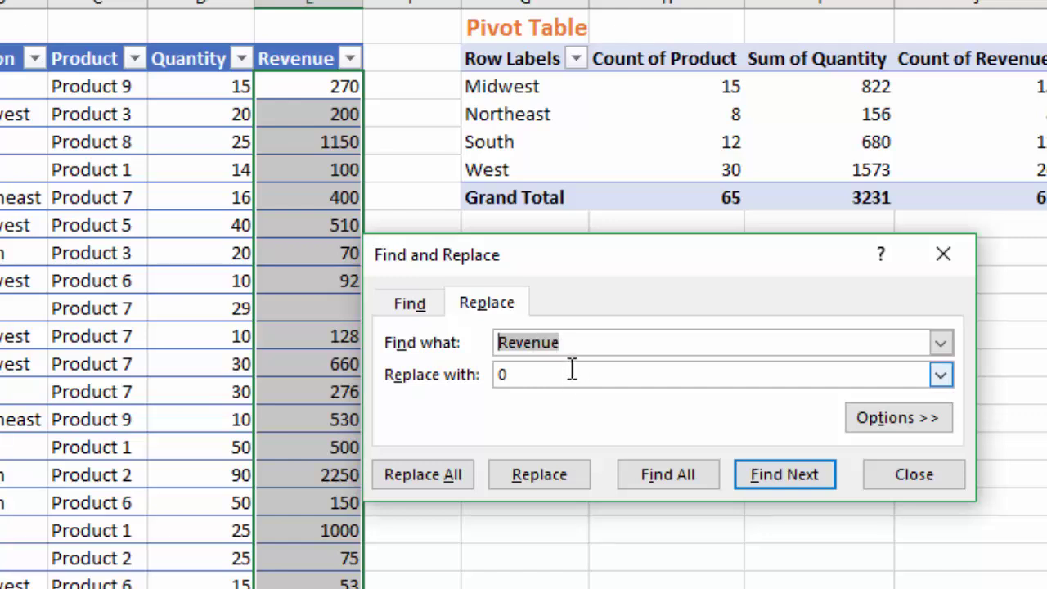
key(Delete)
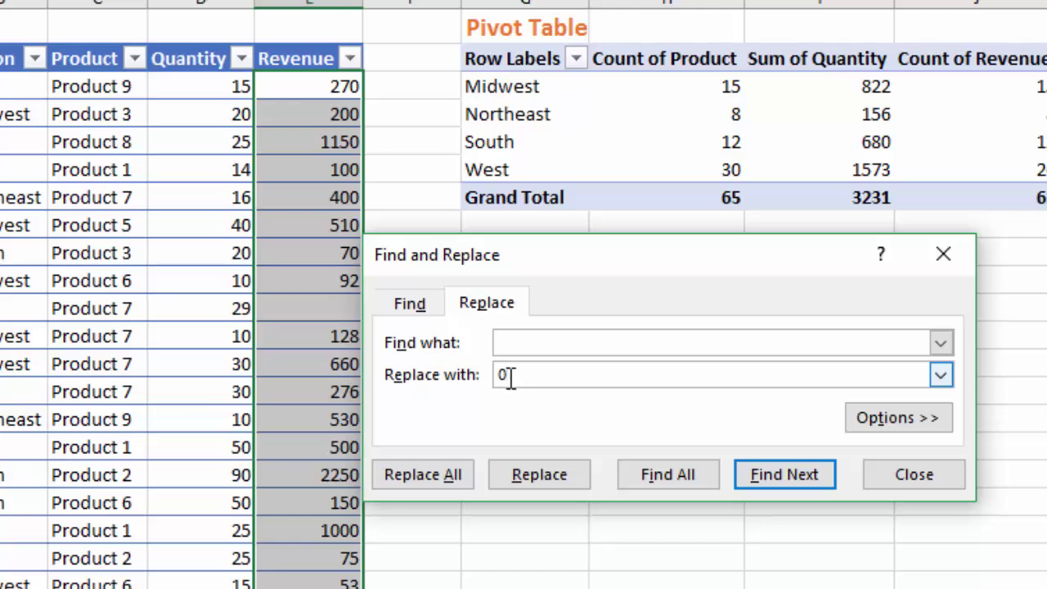
click(447, 476)
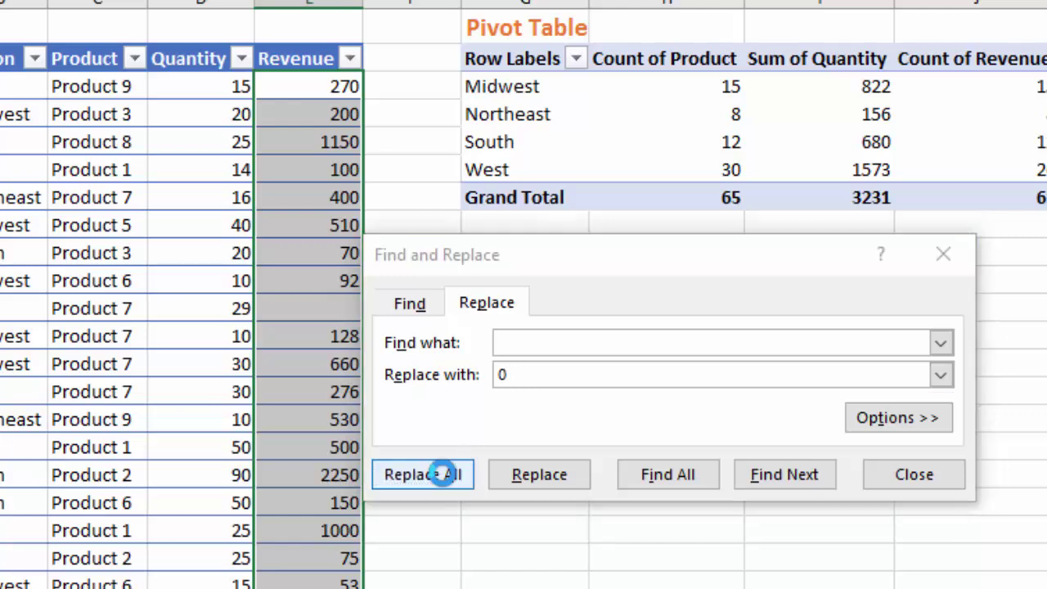
drag(981, 400, 464, 321)
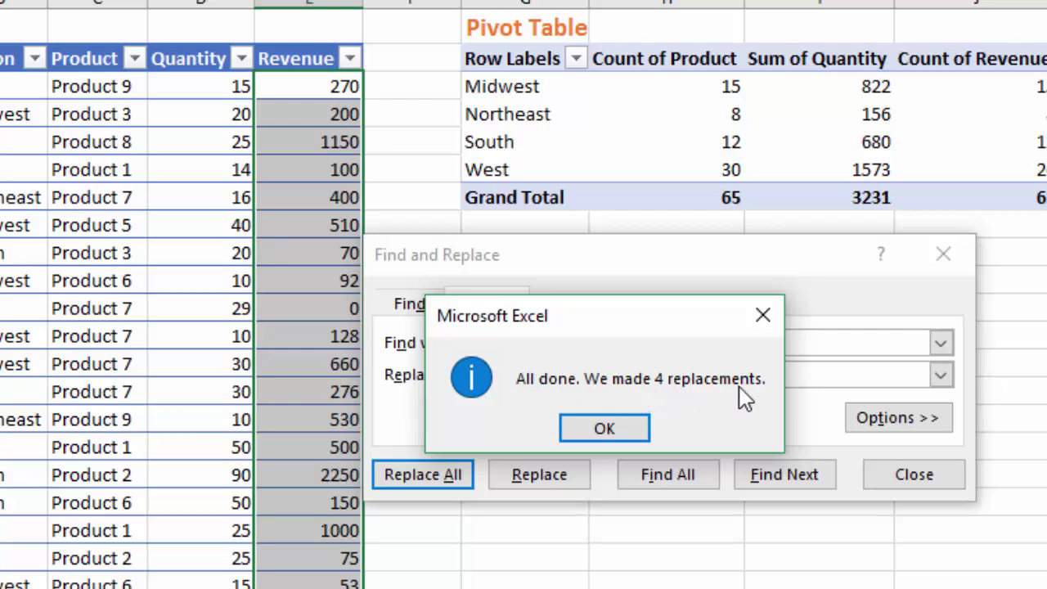
click(605, 430)
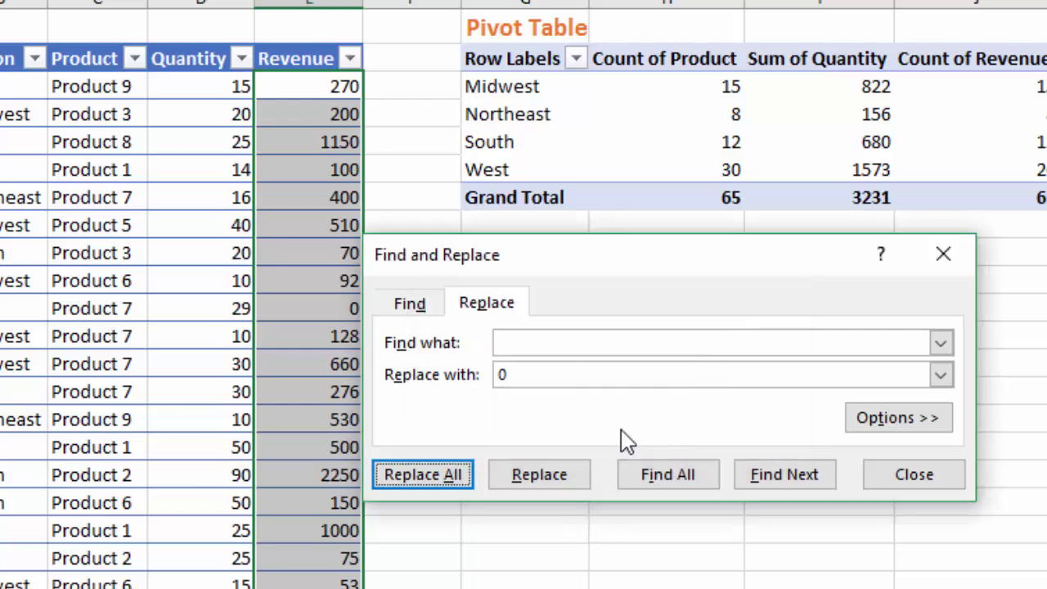
click(913, 475)
click(339, 310)
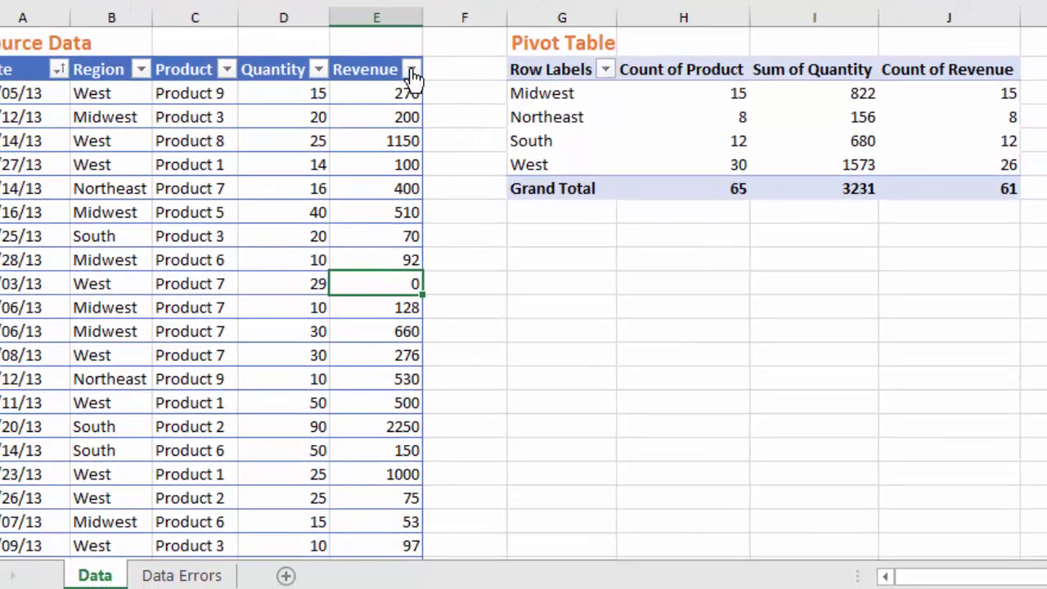
Dismiss the Revenue column's filter dropdown without changing anything
click(412, 70)
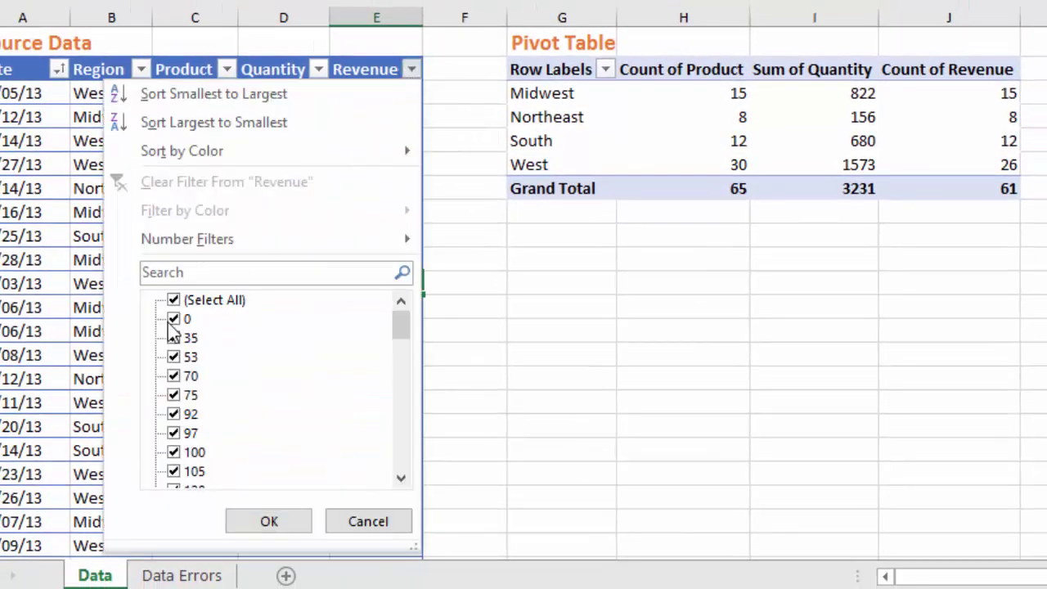
drag(400, 323, 411, 470)
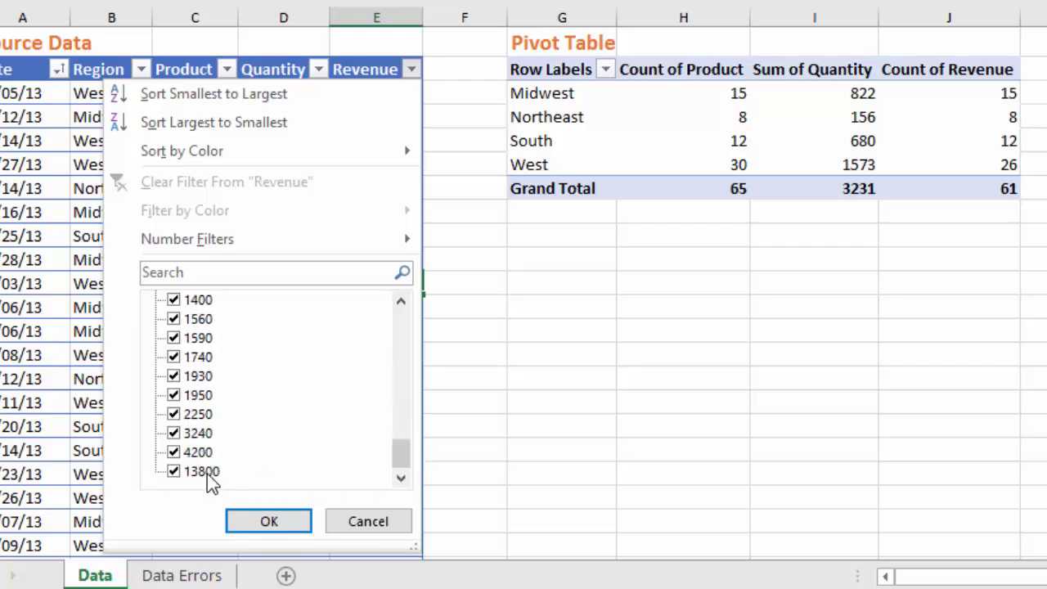
click(372, 525)
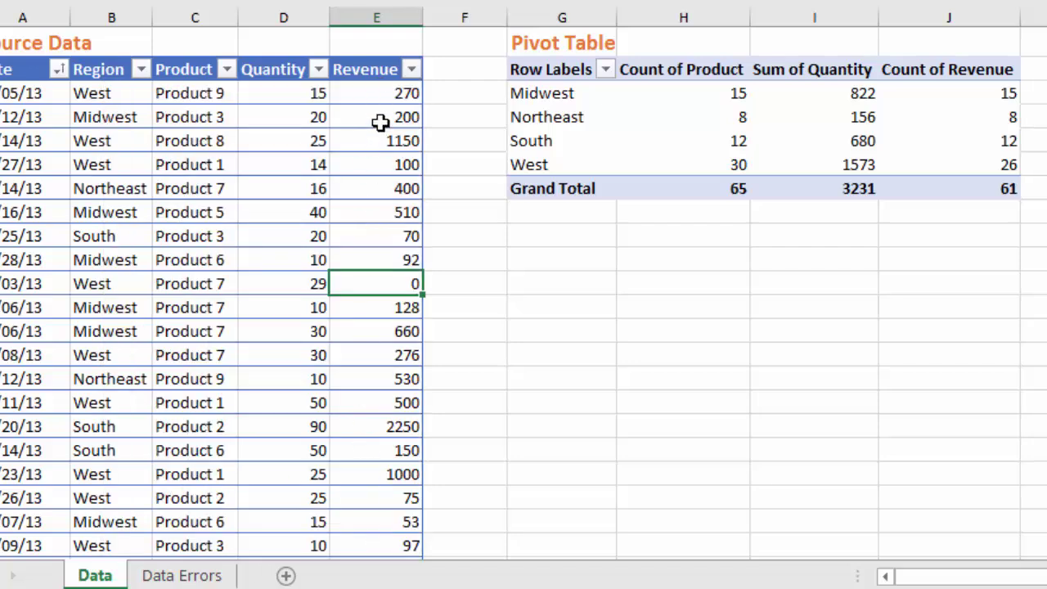
Refresh the pivot and swap Count of Revenue for Sum of Revenue, totalling 53793
click(734, 97)
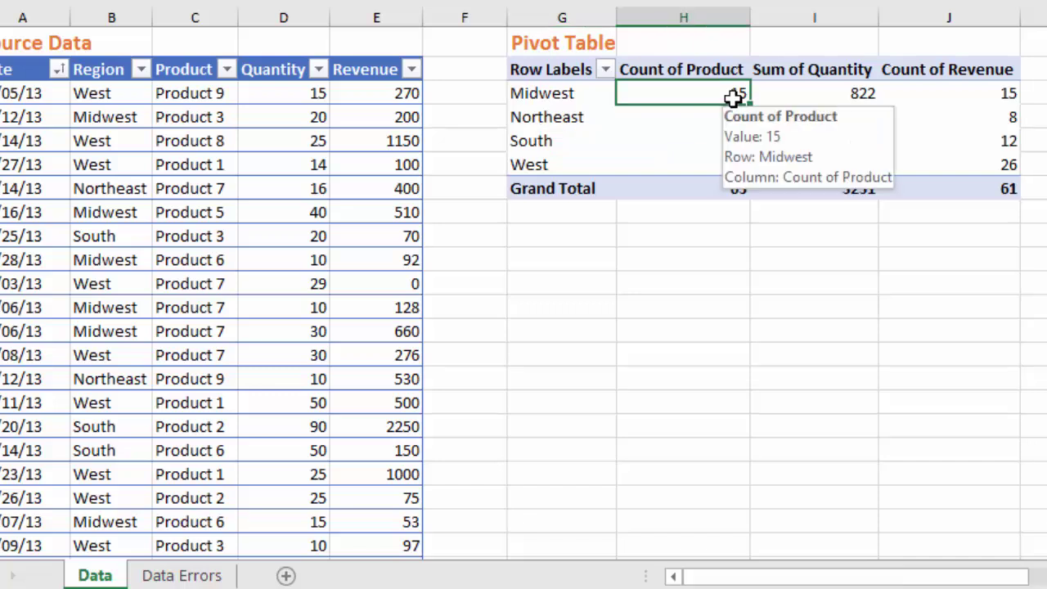
key(alt+F5)
right_click(647, 91)
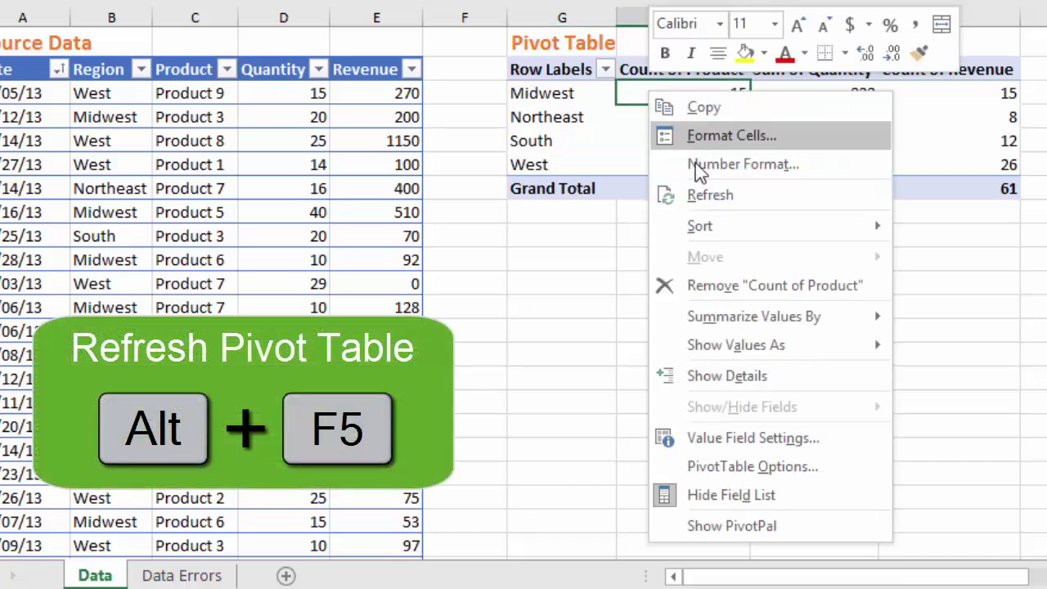
click(700, 196)
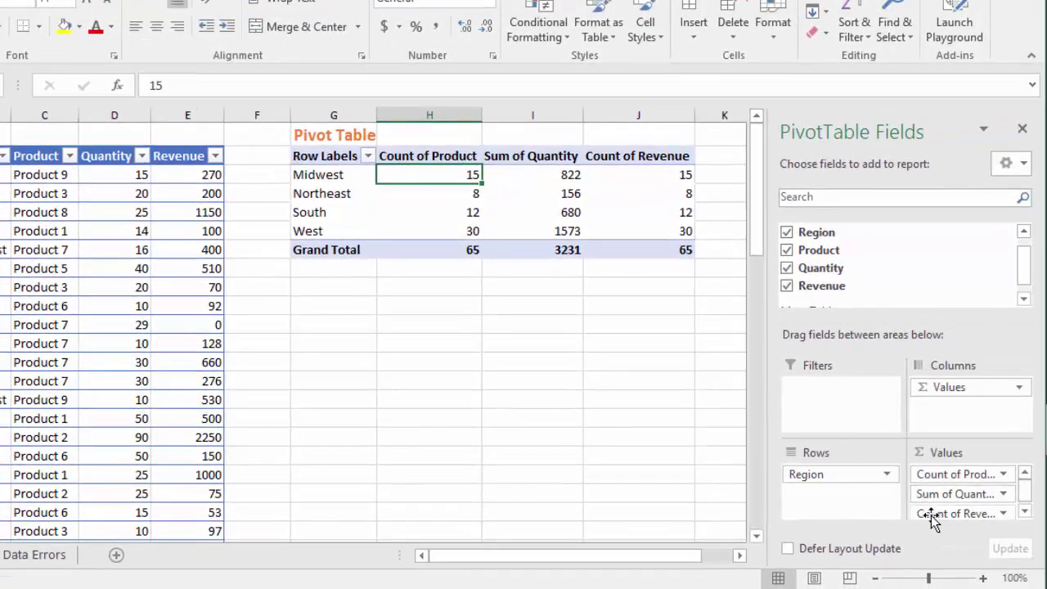
drag(933, 514, 699, 490)
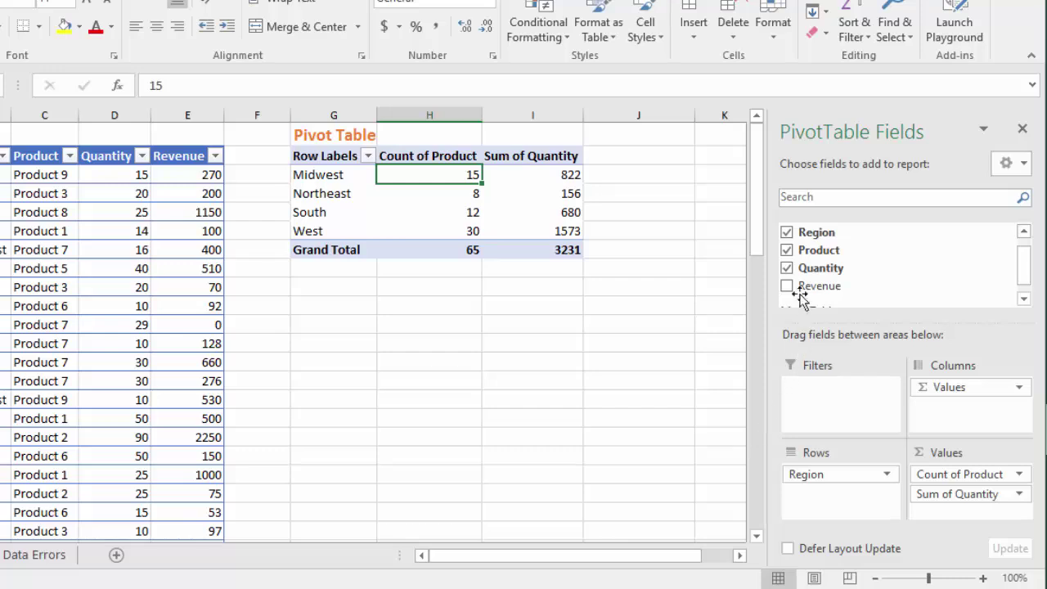
drag(801, 287, 939, 515)
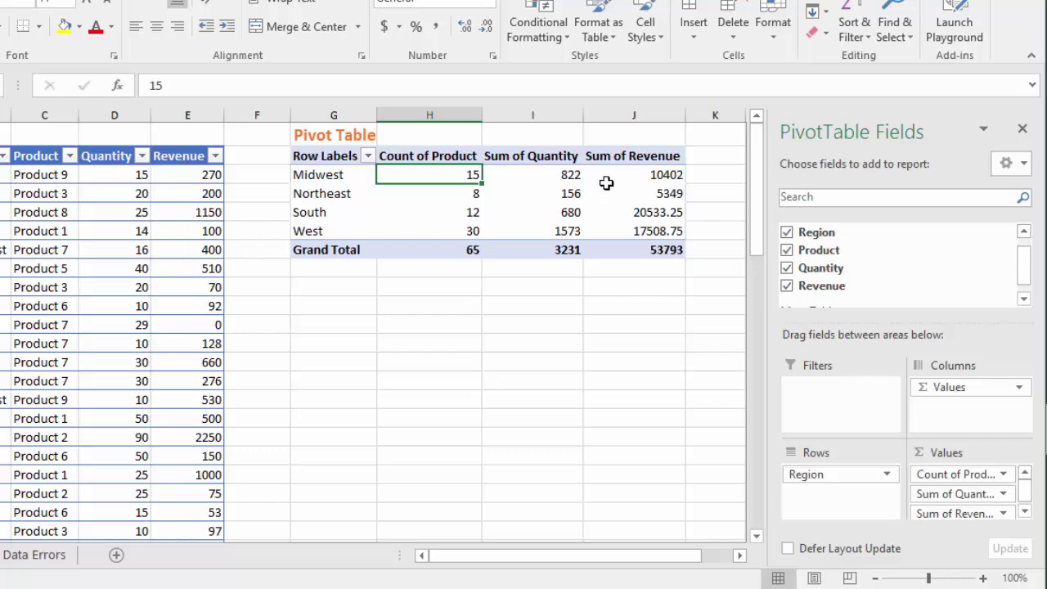
Clear the seven Revenue cells from 1150 down to 0
mouse_move(618, 174)
drag(201, 212, 202, 332)
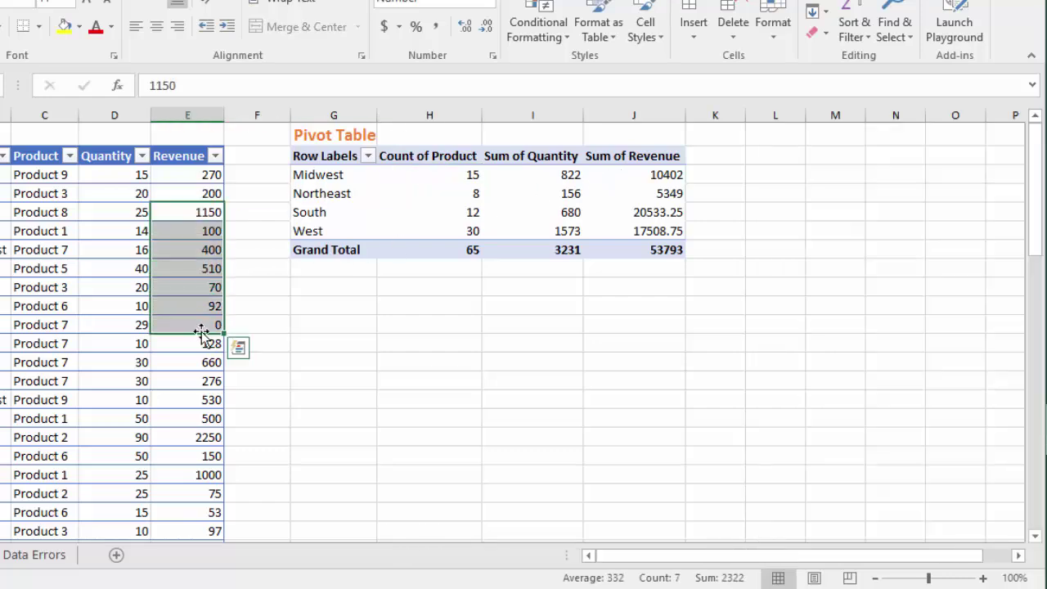
key(Delete)
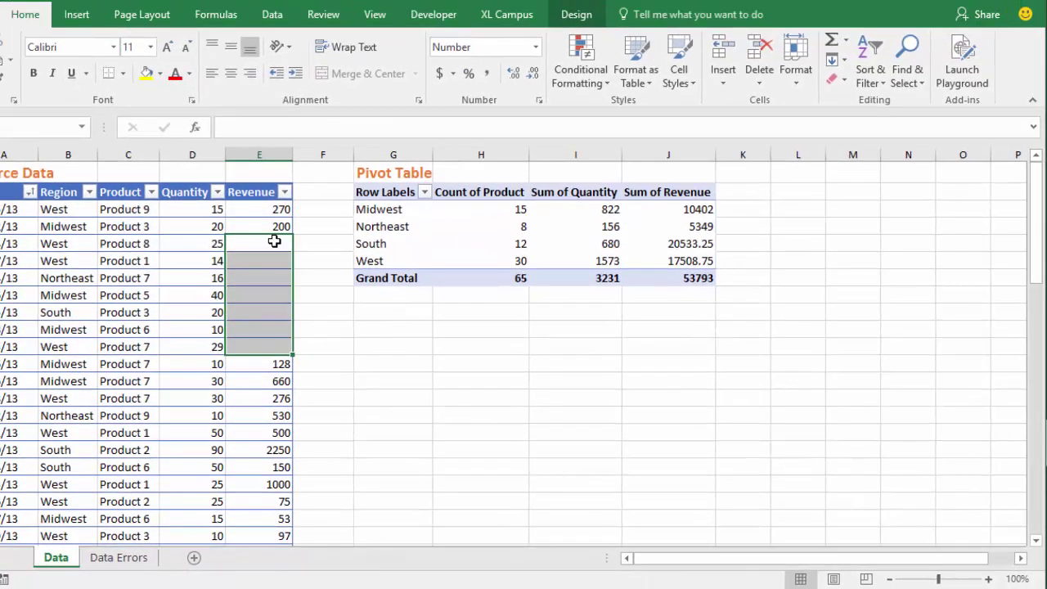
click(274, 241)
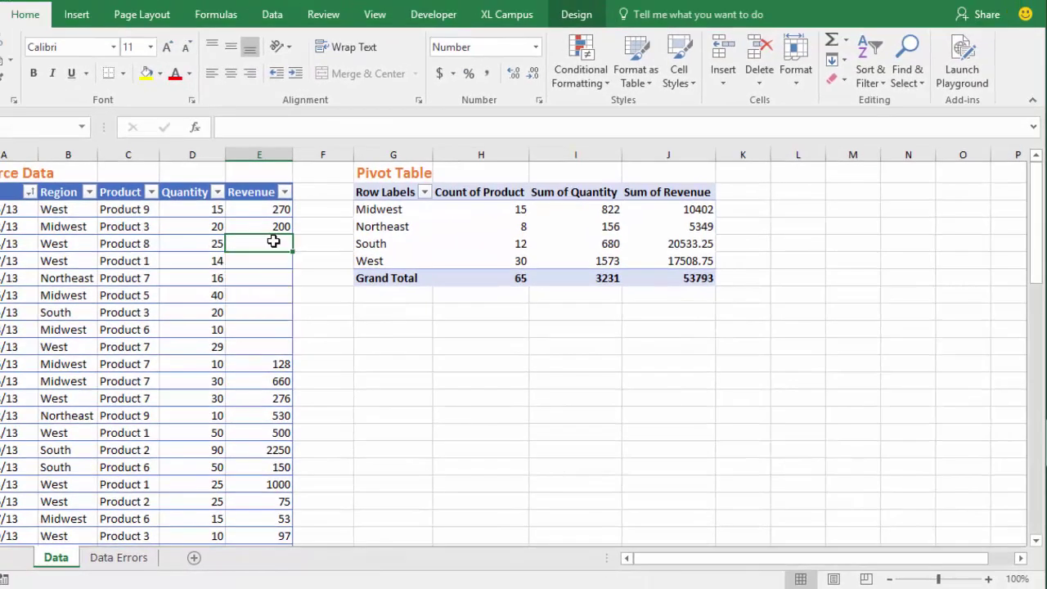
Refresh the pivot and remove Sum of Revenue from its values
click(387, 227)
right_click(387, 228)
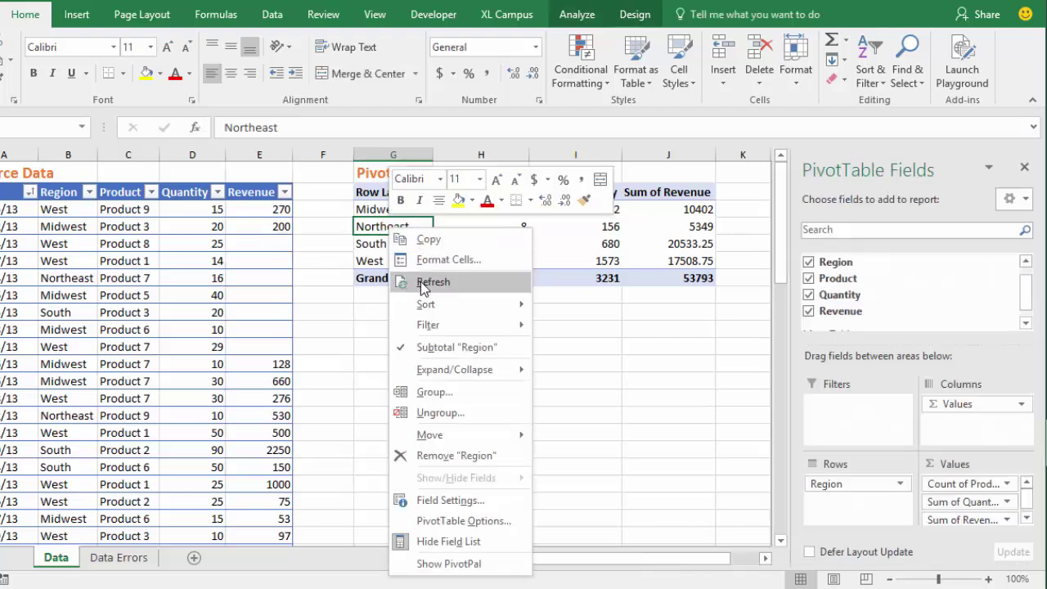
click(420, 279)
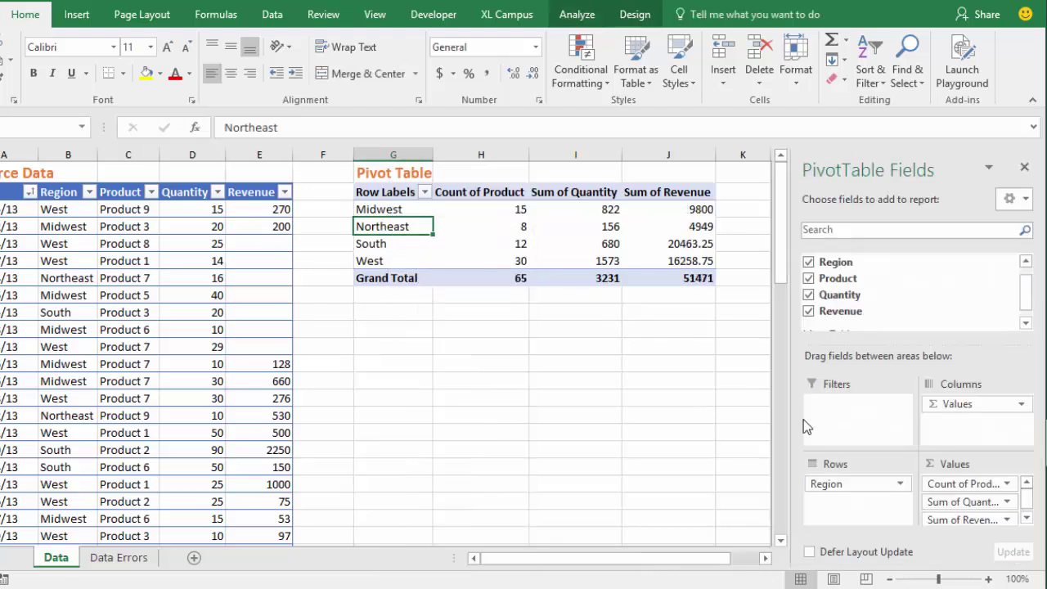
drag(939, 518, 659, 365)
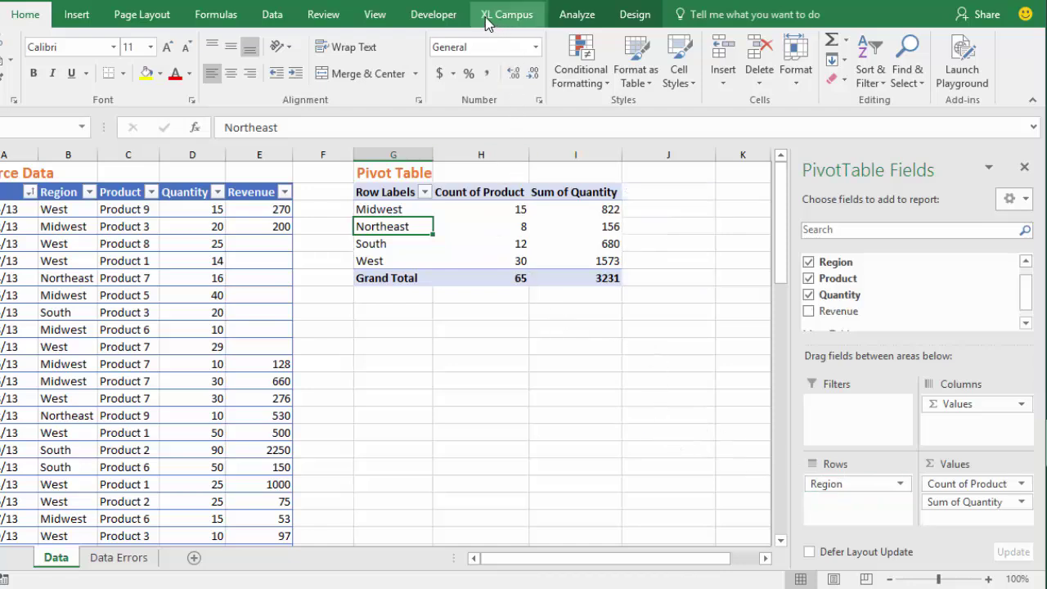
click(516, 26)
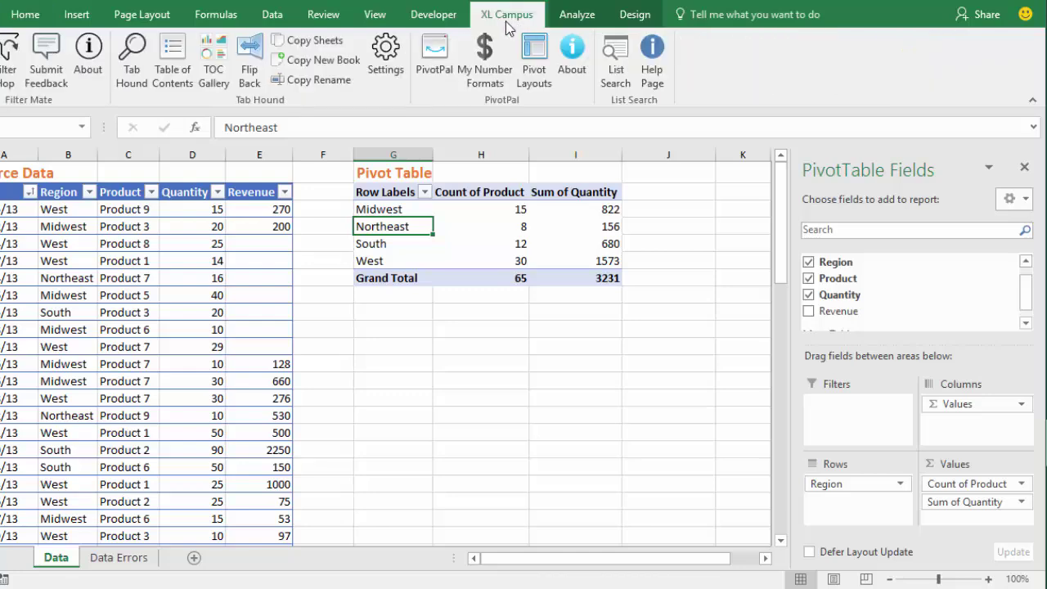
Open PivotPal from the XL Campus tab and show its Auto Sum/Cnt function list
click(436, 57)
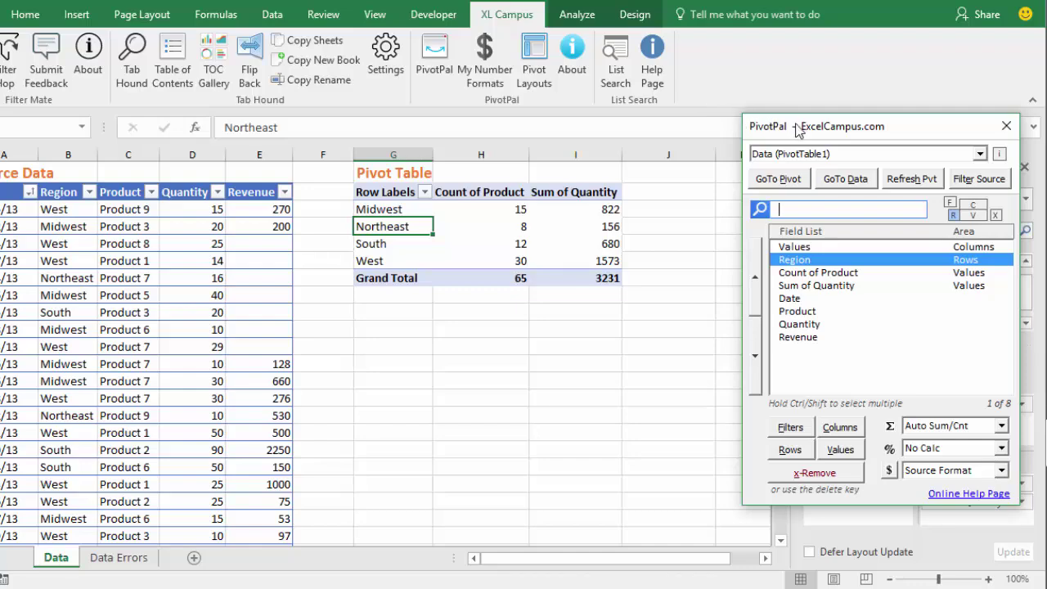
drag(797, 131, 770, 125)
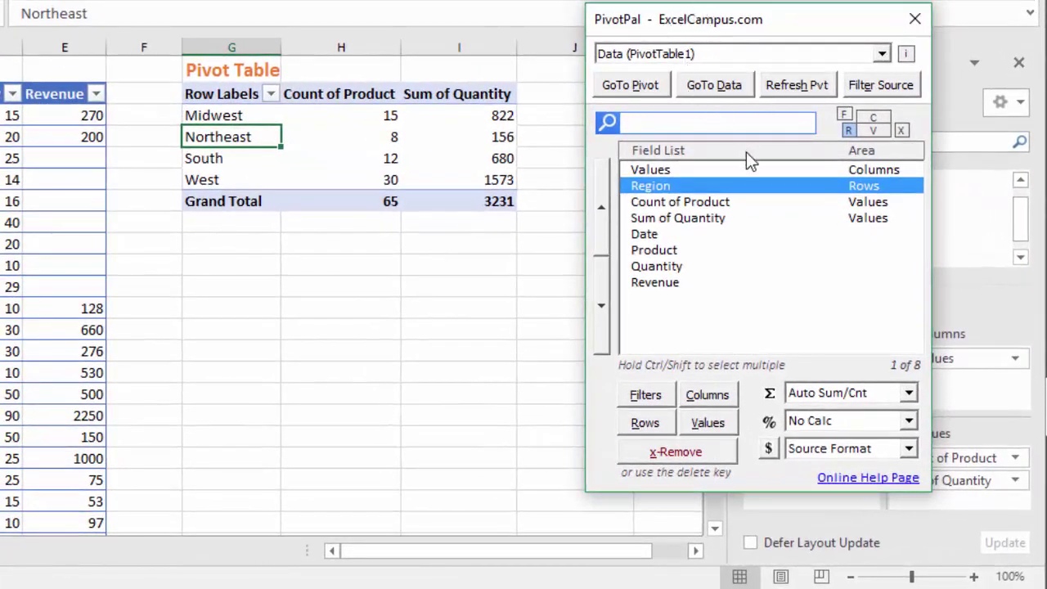
click(910, 394)
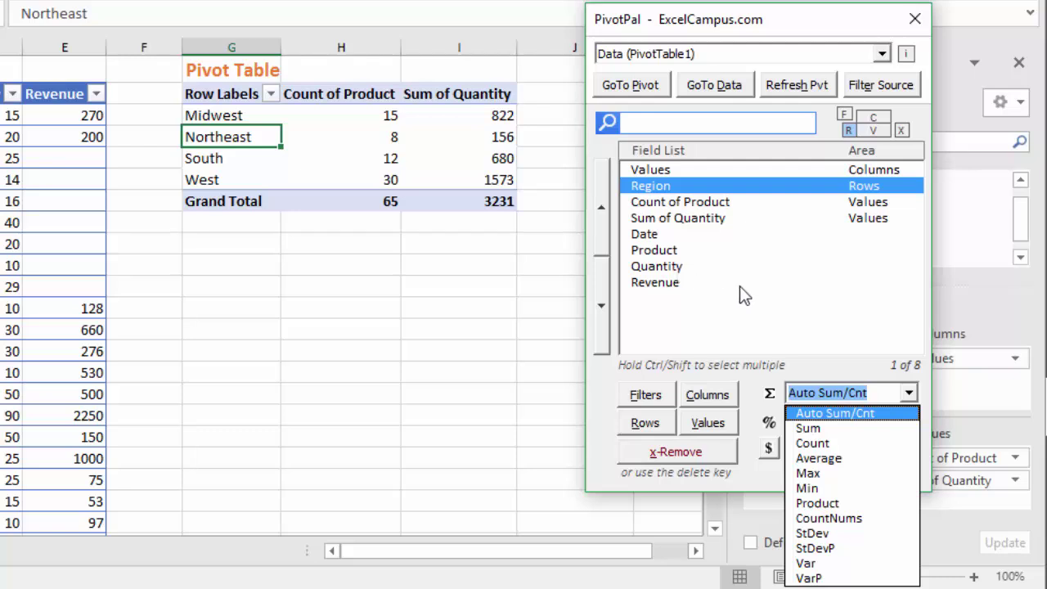
Use PivotPal to add Revenue to the pivot values as Sum of Revenue, totalling 51471
click(651, 283)
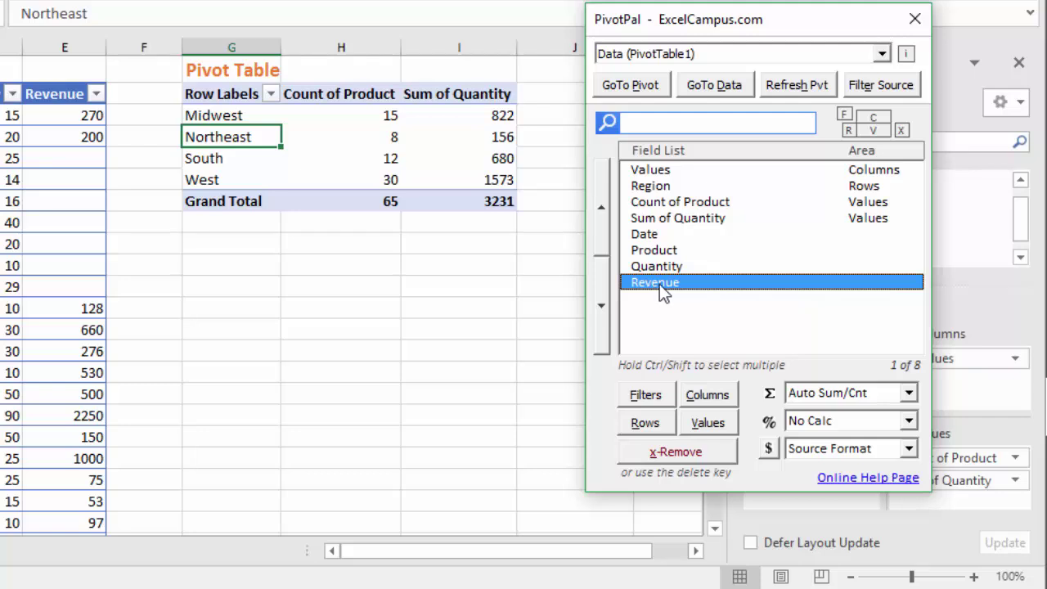
drag(701, 21, 787, 15)
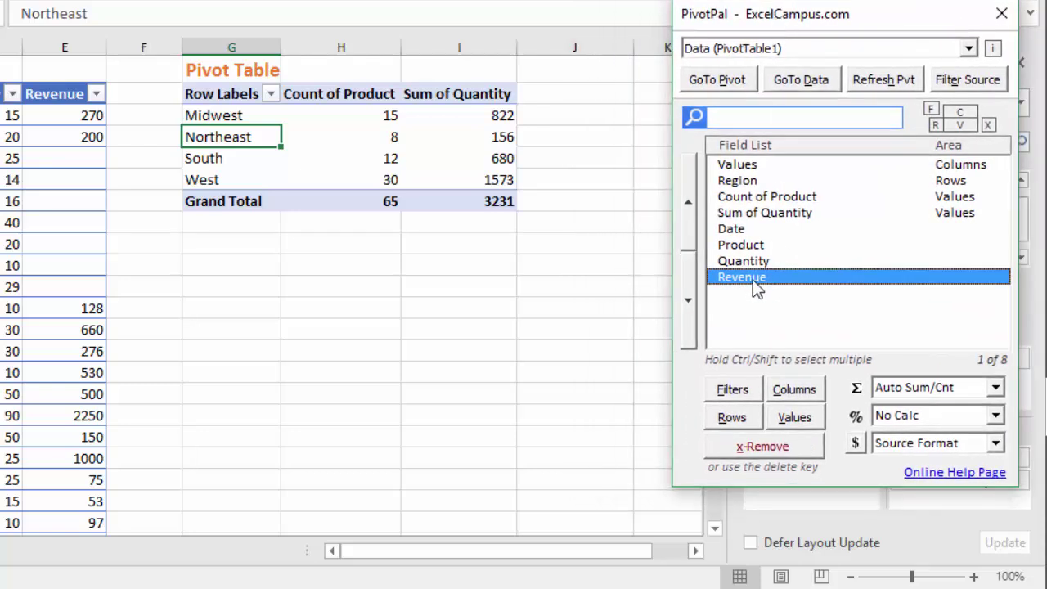
click(798, 425)
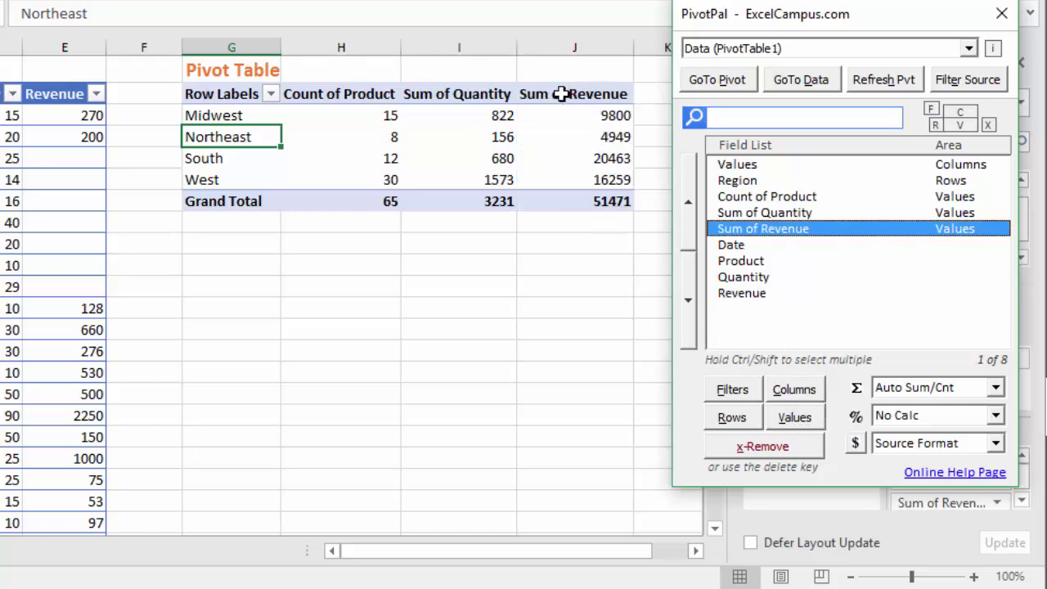
mouse_move(528, 107)
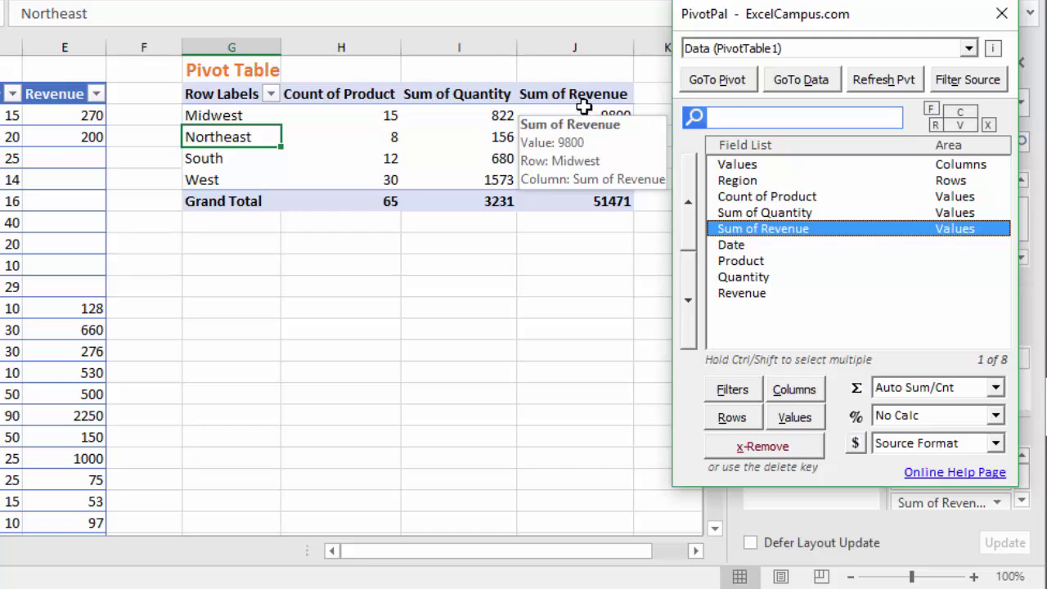